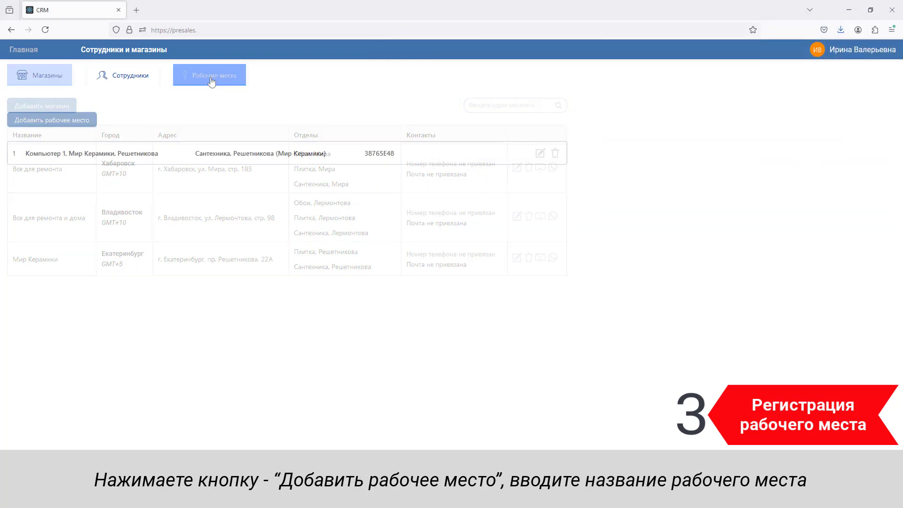
# Start adding a new workplace and name it "Компьютер 1, Все для дома, Плитка, Мира".
pyautogui.click(80, 121)
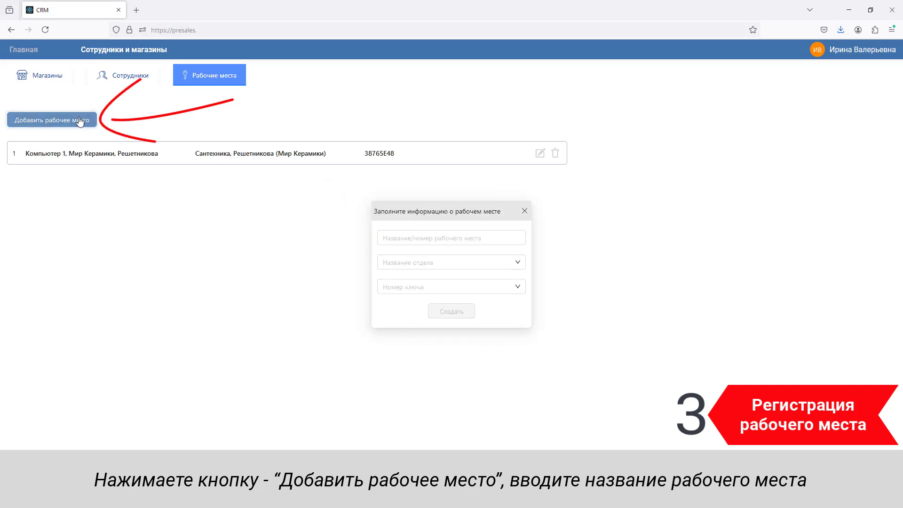
pyautogui.click(383, 240)
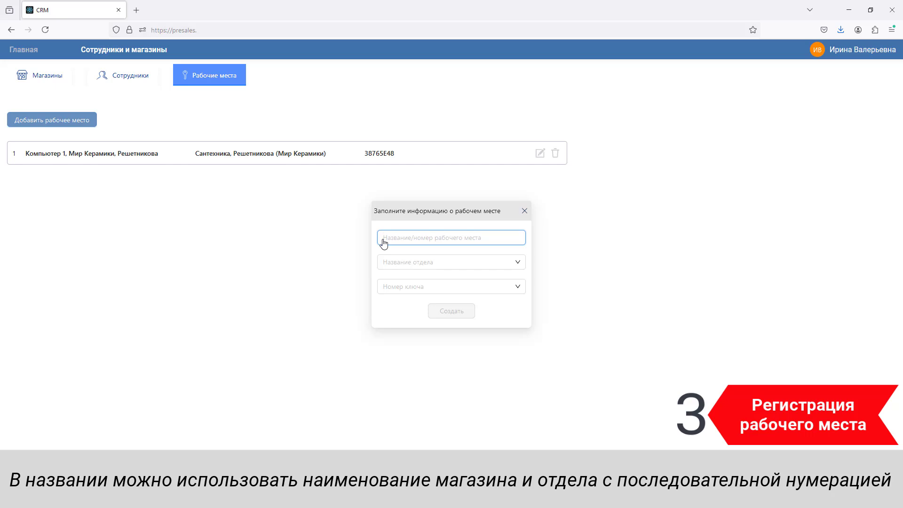
pyautogui.write('Компьютер ')
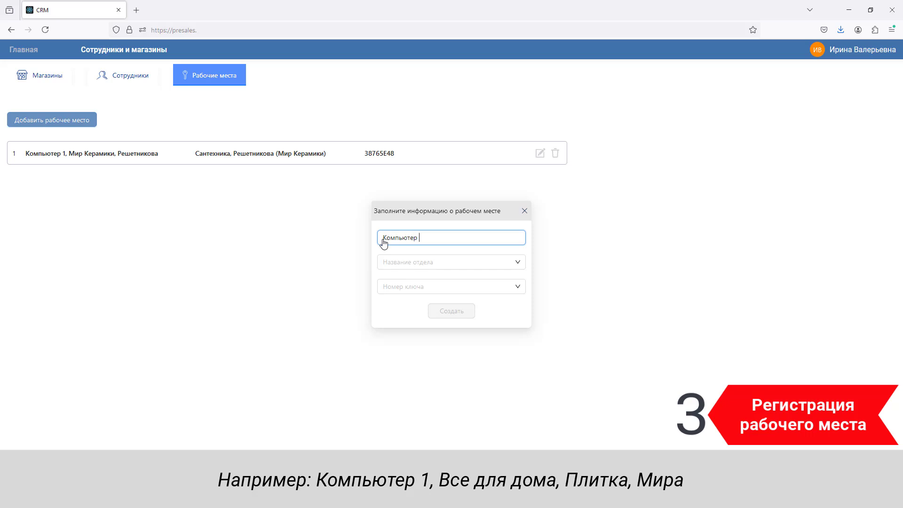
pyautogui.write('1, Все для дома, Плитка, Мира')
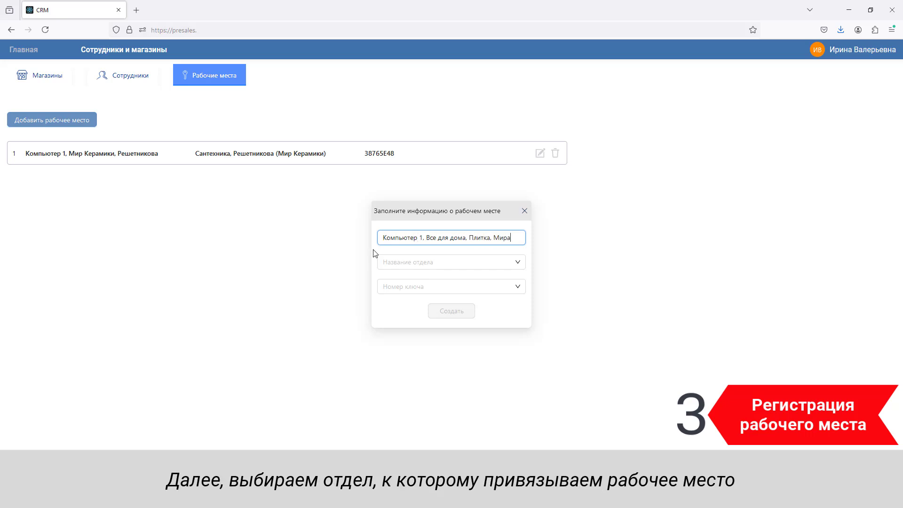
# Assign the new workplace to the department "Плитка, Мира (Все для ремонта)", select its software key number, and create it.
pyautogui.click(506, 266)
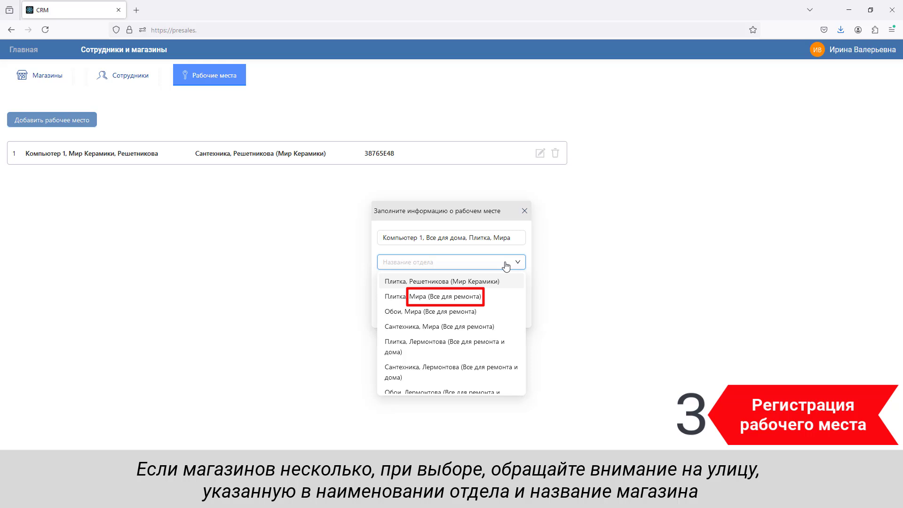
pyautogui.click(510, 301)
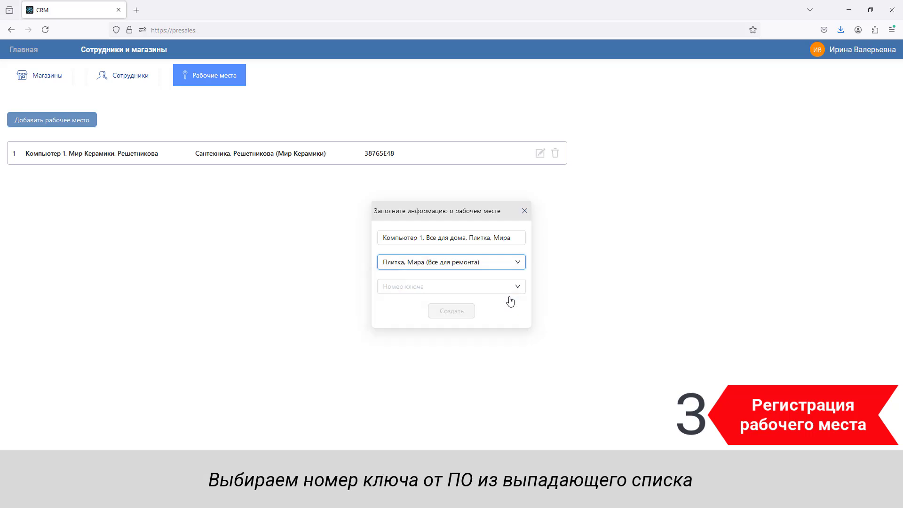
pyautogui.click(514, 290)
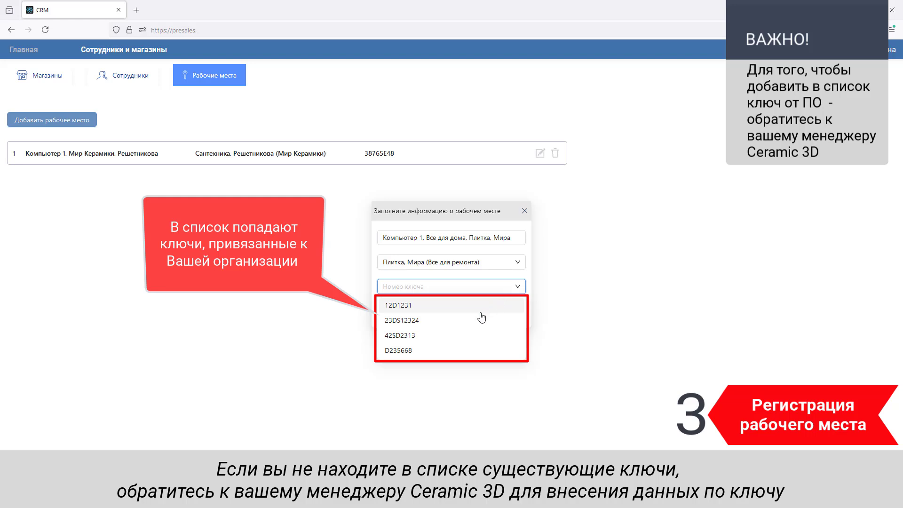
pyautogui.click(436, 338)
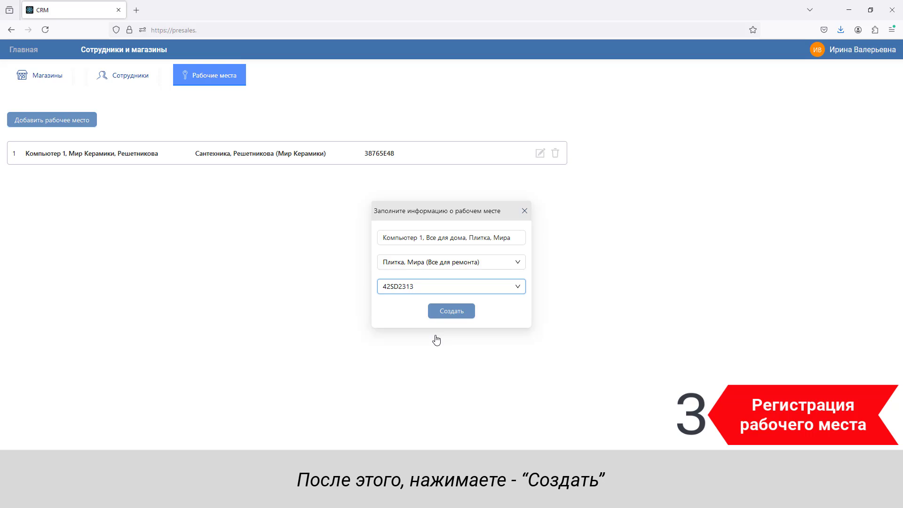
pyautogui.click(449, 314)
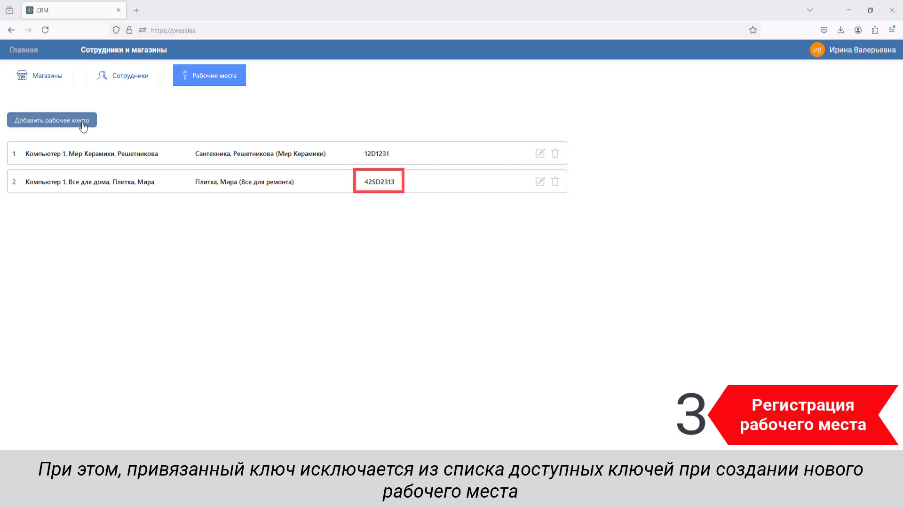
# Open a blank workplace form and check which software key numbers are available.
pyautogui.click(83, 121)
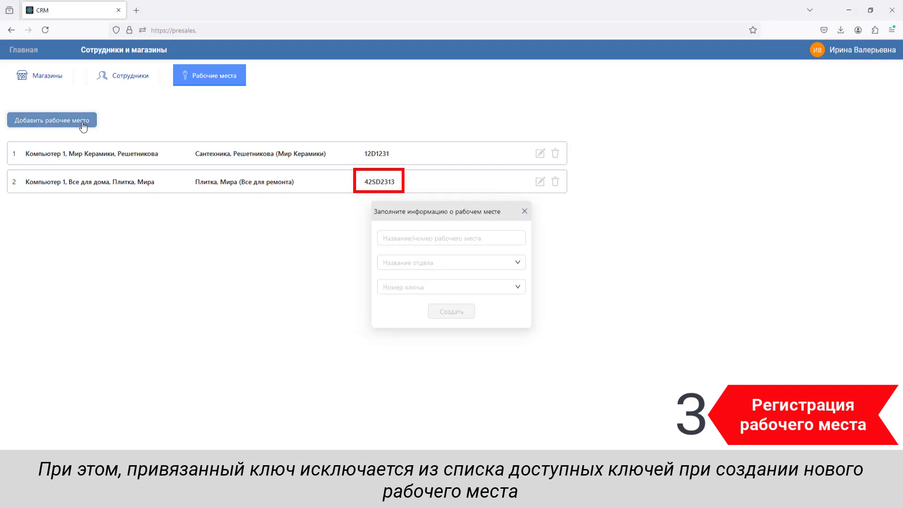
pyautogui.click(456, 288)
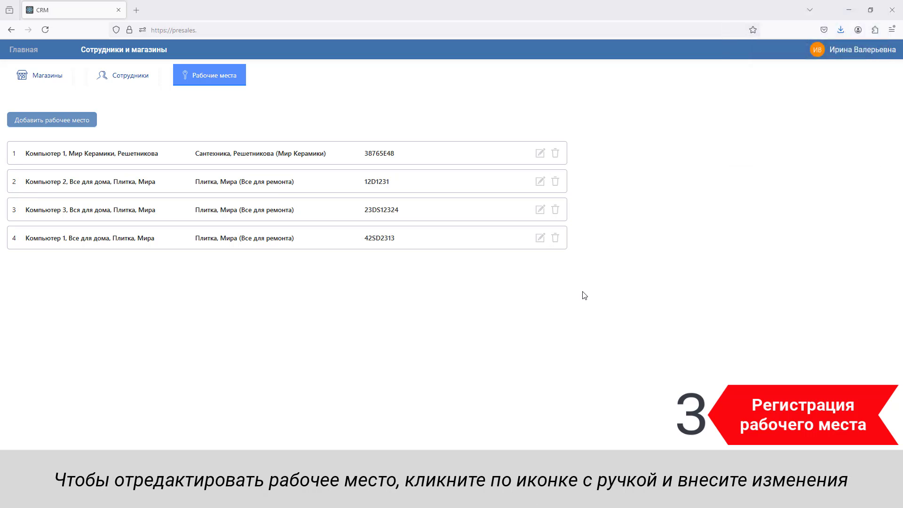
# Edit the workplace "Компьютер 1, Все для дома, Плитка, Мира" and rename it "Компьютер 1, Все для дома, Сантехника, Мира".
pyautogui.click(539, 242)
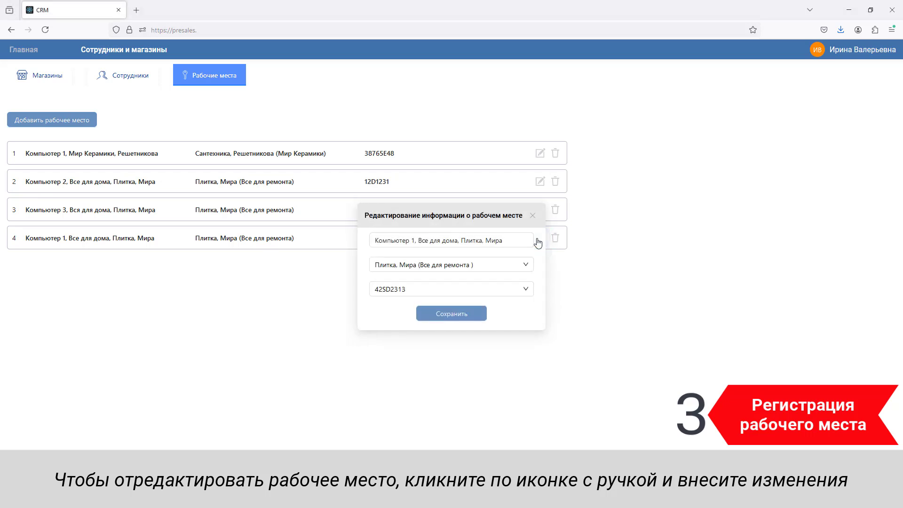
pyautogui.click(521, 240)
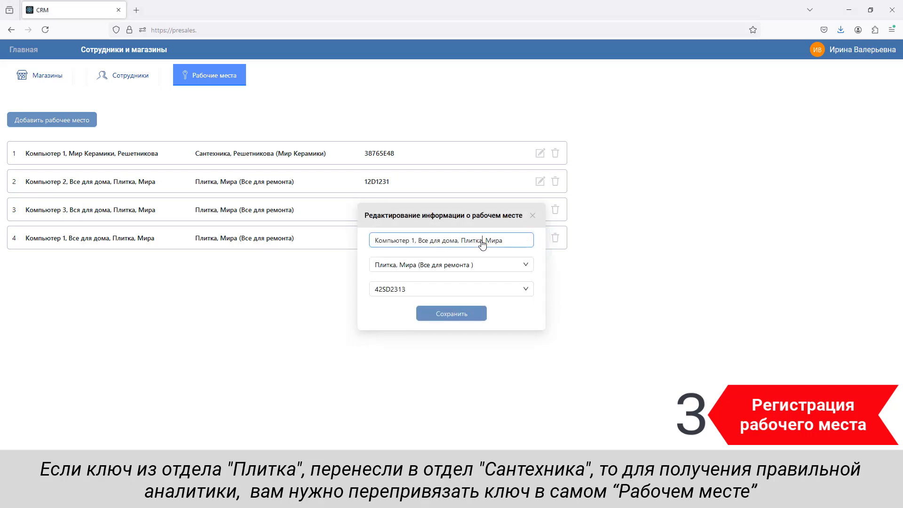
pyautogui.press('BackSpace')
pyautogui.press('BackSpace')
pyautogui.press('BackSpace')
pyautogui.press('BackSpace')
pyautogui.press('BackSpace')
pyautogui.press('BackSpace')
pyautogui.write('Сан')
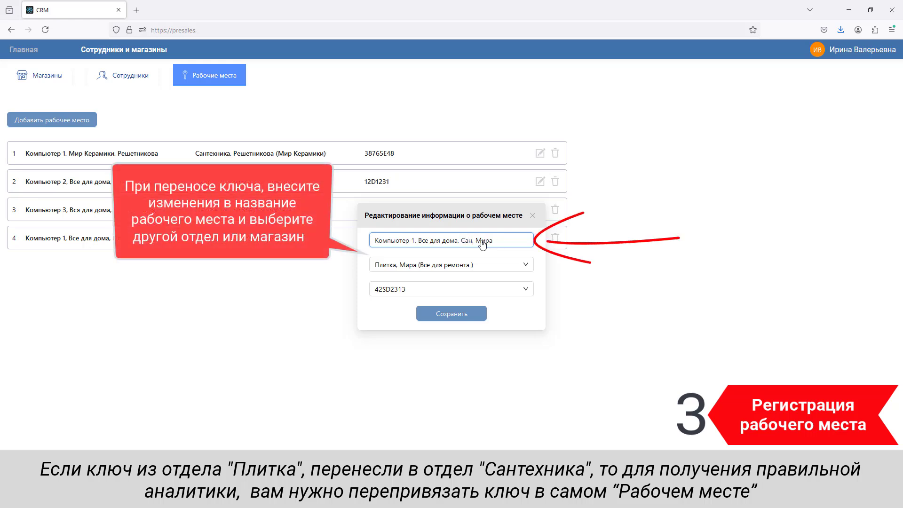
pyautogui.write('техника')
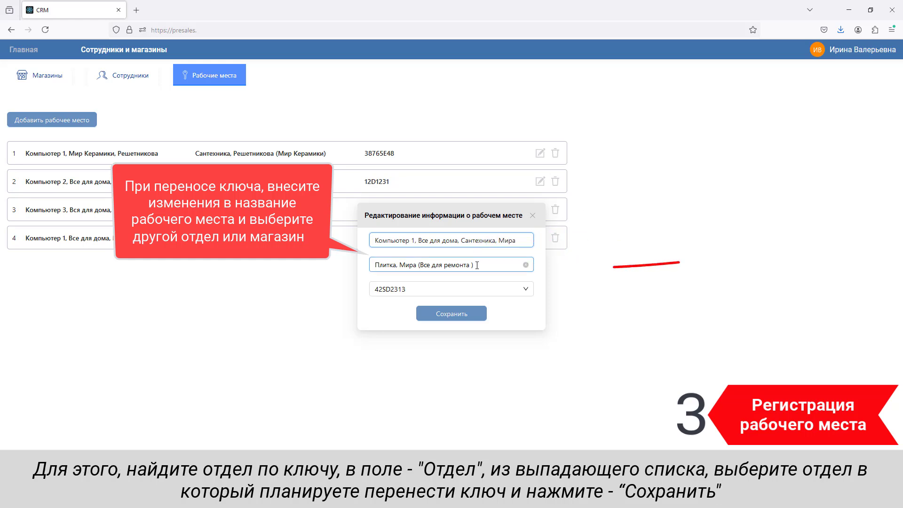
# Reassign the workplace to the department "Сантехника, Мира (Все для ремонта)" and save it.
pyautogui.click(477, 265)
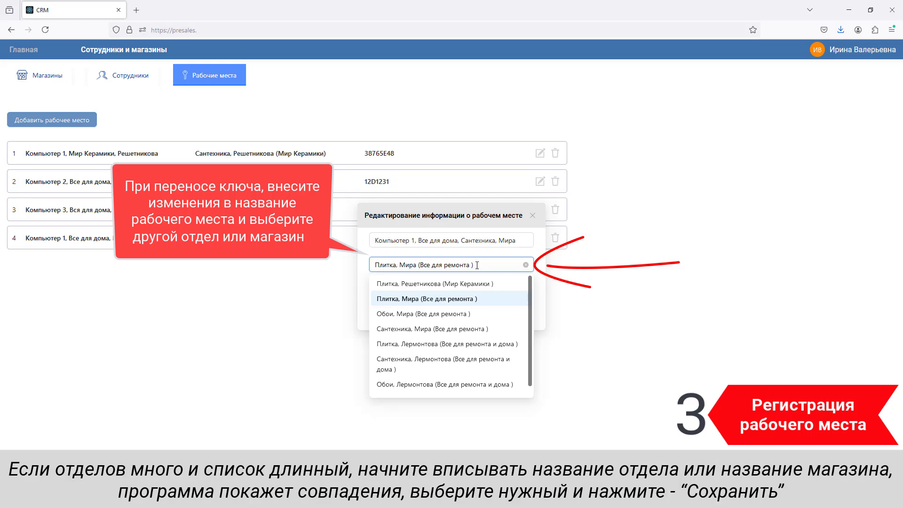
pyautogui.write('Сантехн')
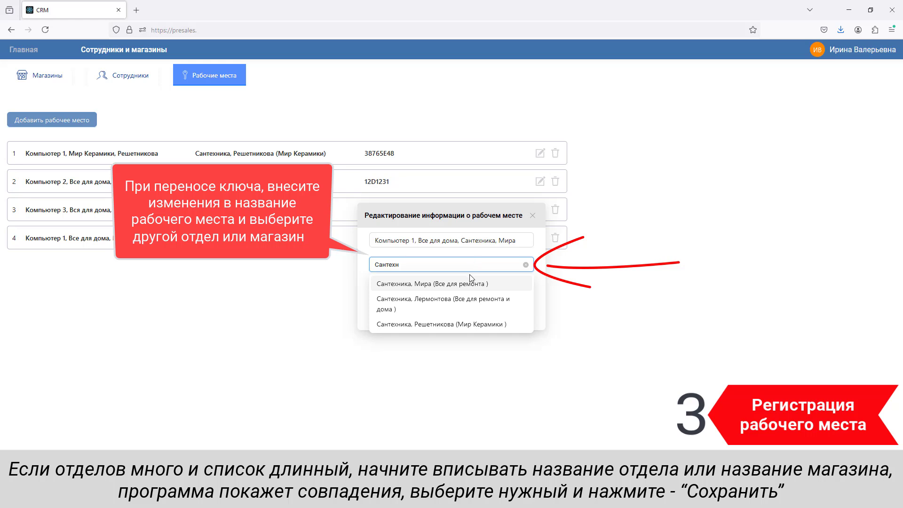
pyautogui.click(466, 284)
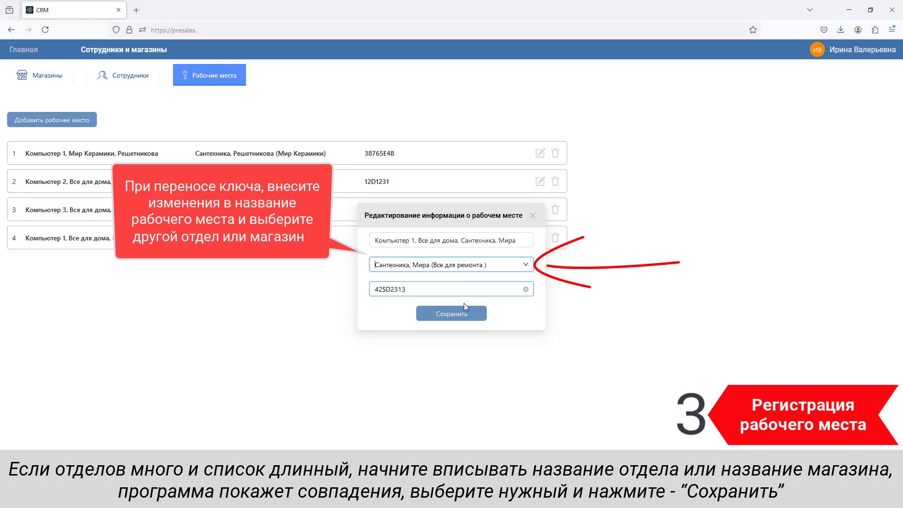
pyautogui.click(465, 317)
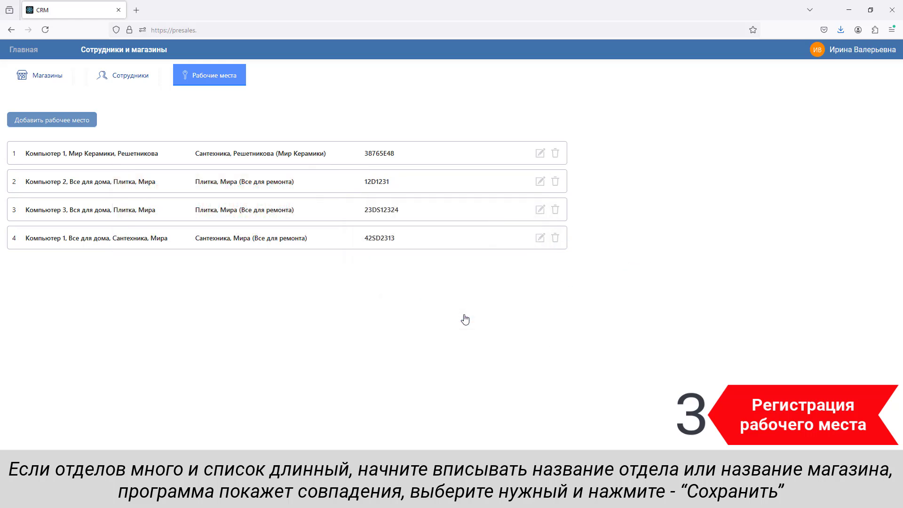
# Edit the "Компьютер 3" workplace and rename it "Компьютер 3, Вся для ремонта и дома, Плитка, Лермонтова".
pyautogui.click(540, 210)
pyautogui.click(443, 241)
pyautogui.write('ремонта и дома, Плитка, ира')
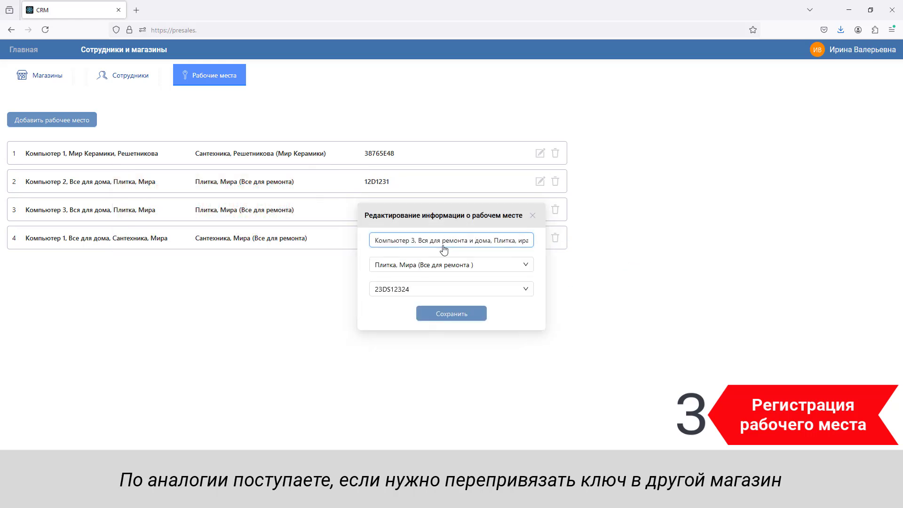
pyautogui.press('End')
pyautogui.press('BackSpace')
pyautogui.press('BackSpace')
pyautogui.press('BackSpace')
pyautogui.press('BackSpace')
pyautogui.write('Лермонтова')
# Move the "Компьютер 3" workplace to the department "Плитка, Лермонтова (Все для ремонта и дома)" and save it.
pyautogui.click(525, 264)
pyautogui.write('Все для ремо')
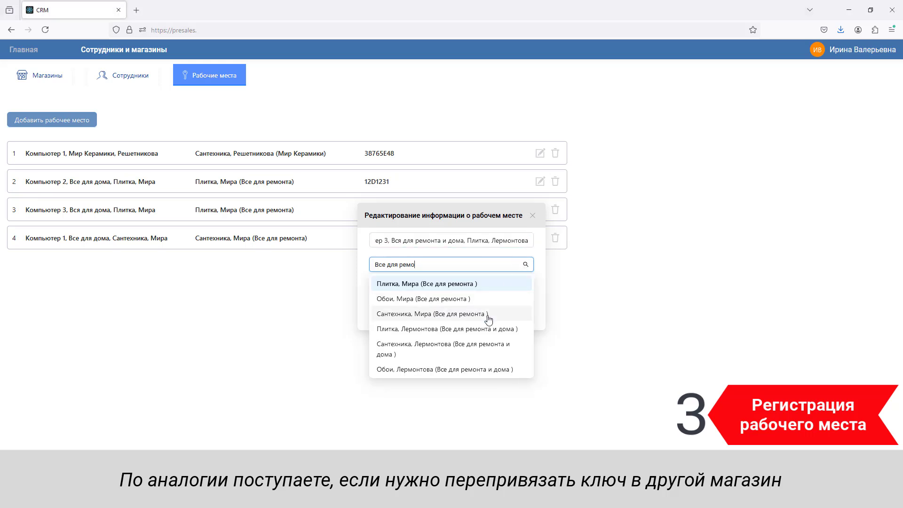
pyautogui.click(486, 329)
pyautogui.click(472, 317)
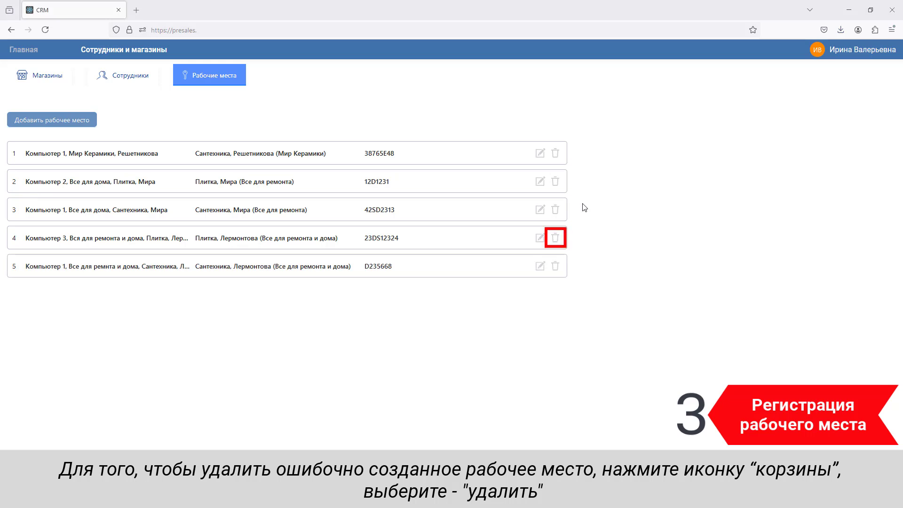
# Delete the "Компьютер 3" workplace assigned to "Плитка, Лермонтова (Все для ремонта и дома)".
pyautogui.click(555, 240)
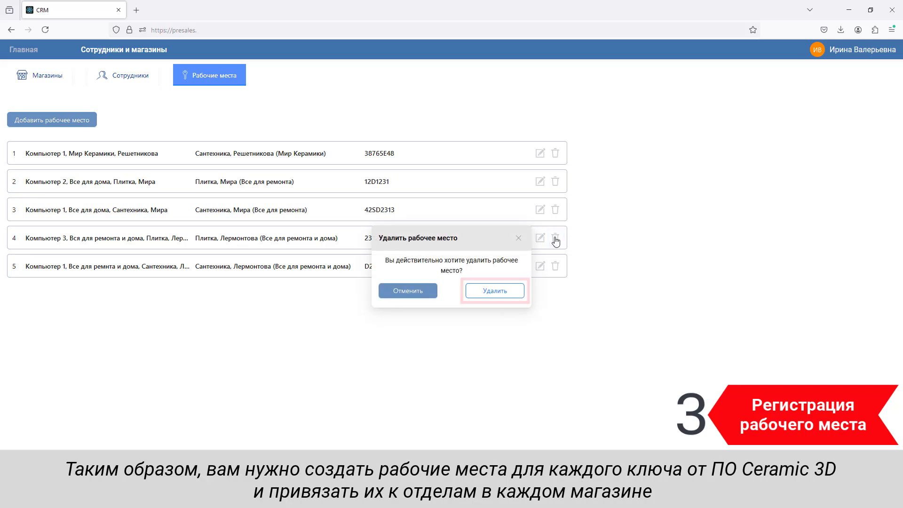
pyautogui.click(516, 293)
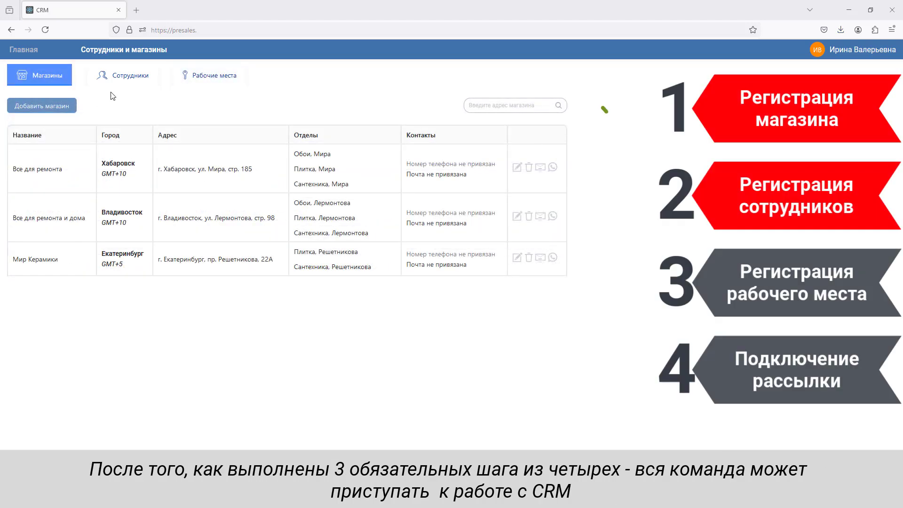
# Review the list of registered employees and the list of workplaces.
pyautogui.click(141, 82)
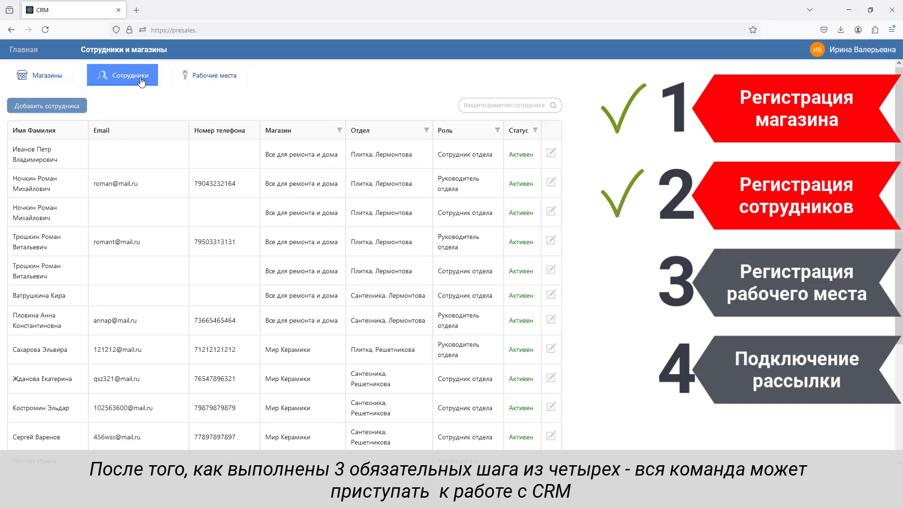
pyautogui.click(207, 81)
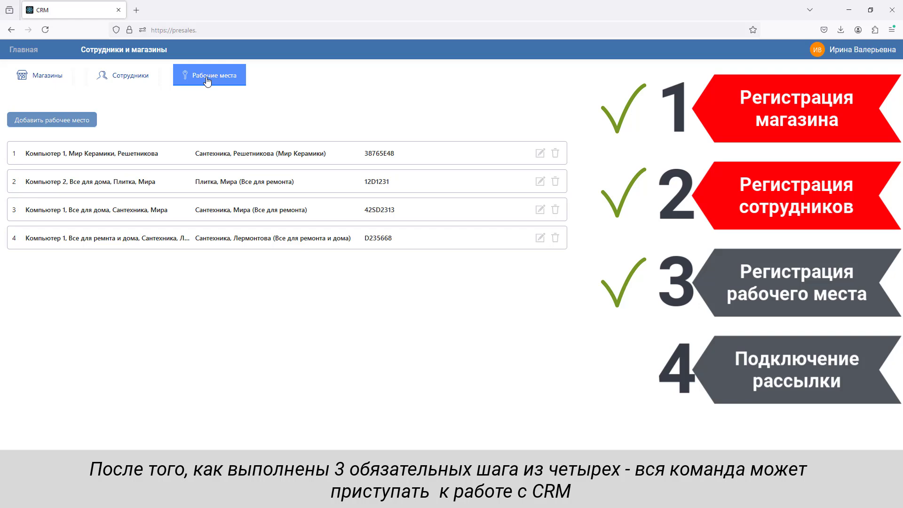